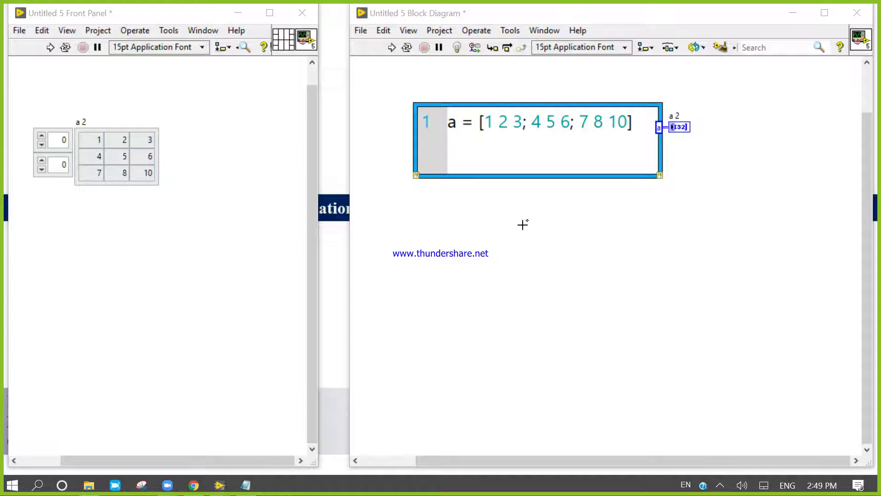
# Step: Enter z = zeros(5,10) as the node's second script line, correcting stray characters
pyautogui.click(644, 139)
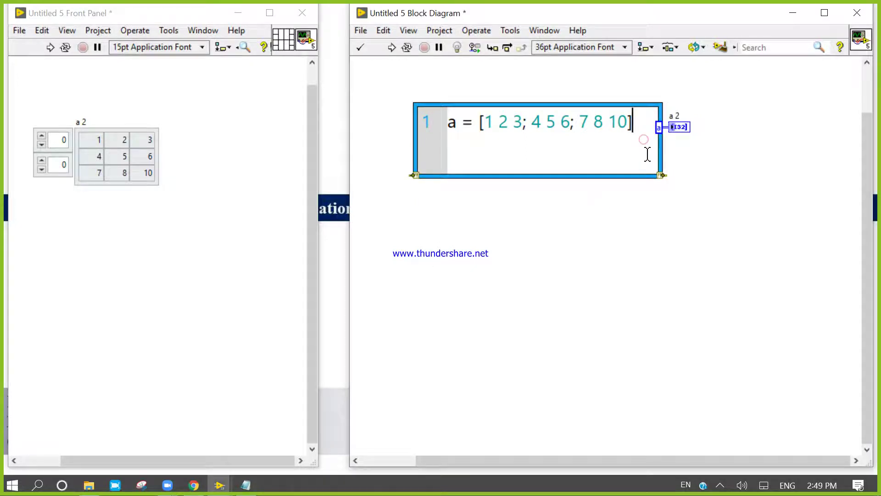
pyautogui.press('Return')
pyautogui.write('z=')
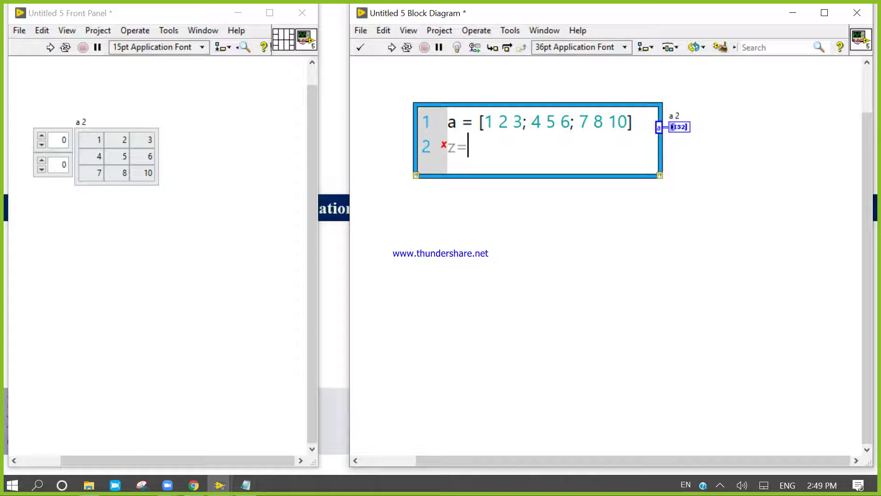
pyautogui.press('BackSpace')
pyautogui.write('+')
pyautogui.press('BackSpace')
pyautogui.write('= ')
pyautogui.write('zero')
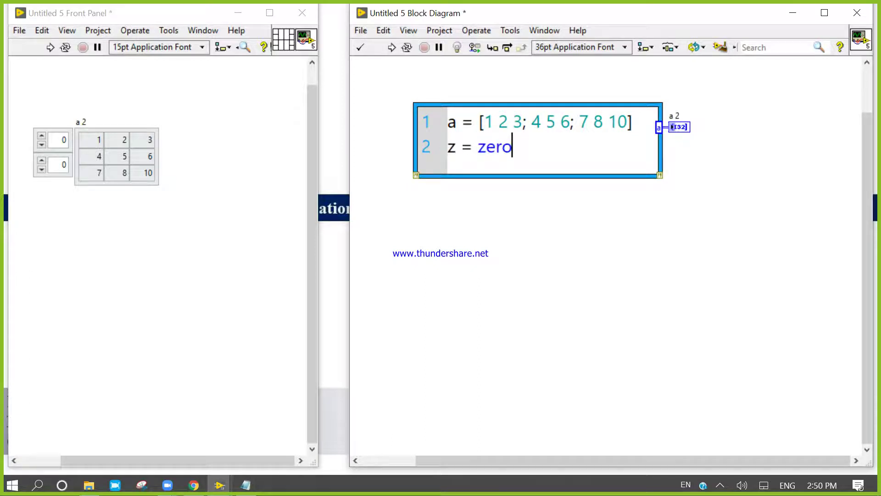
pyautogui.write('s')
pyautogui.write('(')
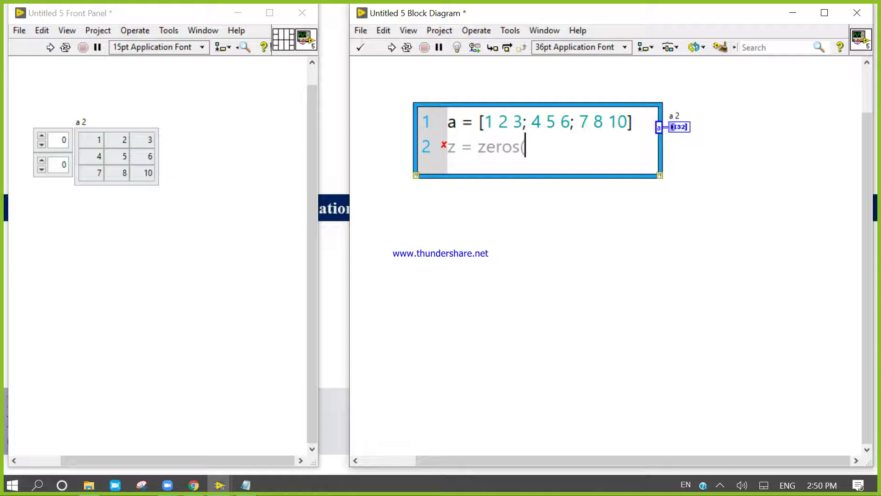
pyautogui.write('5')
pyautogui.write(',1')
pyautogui.write('0')
pyautogui.press('BackSpace')
pyautogui.write('0')
pyautogui.press('BackSpace')
pyautogui.write('0)')
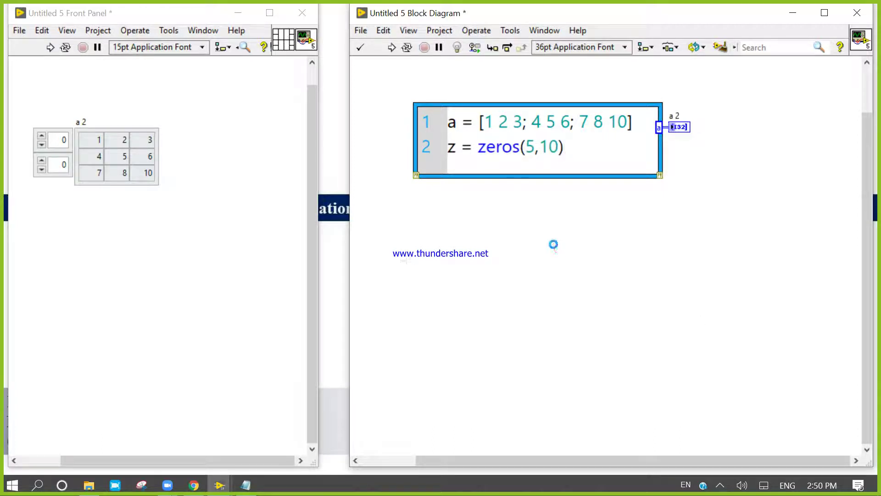
# Step: Change the second script line to z = zeros(5,1)
pyautogui.click(555, 244)
pyautogui.click(572, 162)
pyautogui.press('Left')
pyautogui.press('BackSpace')
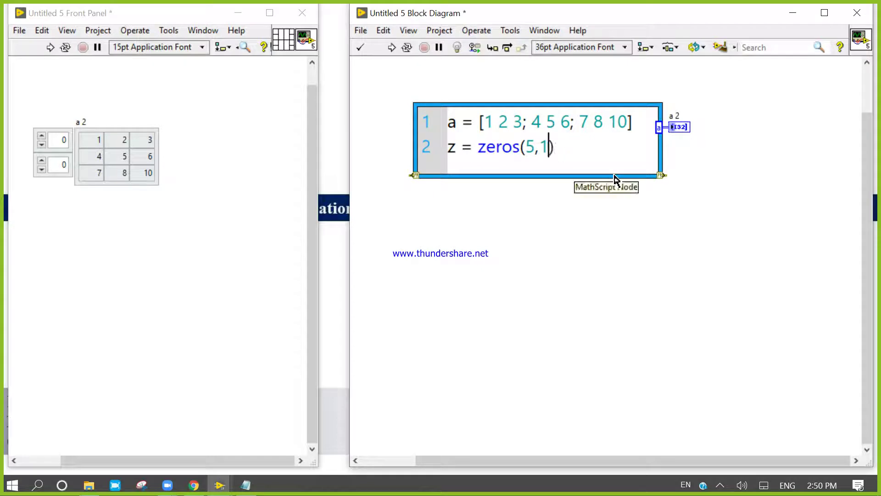
pyautogui.click(575, 227)
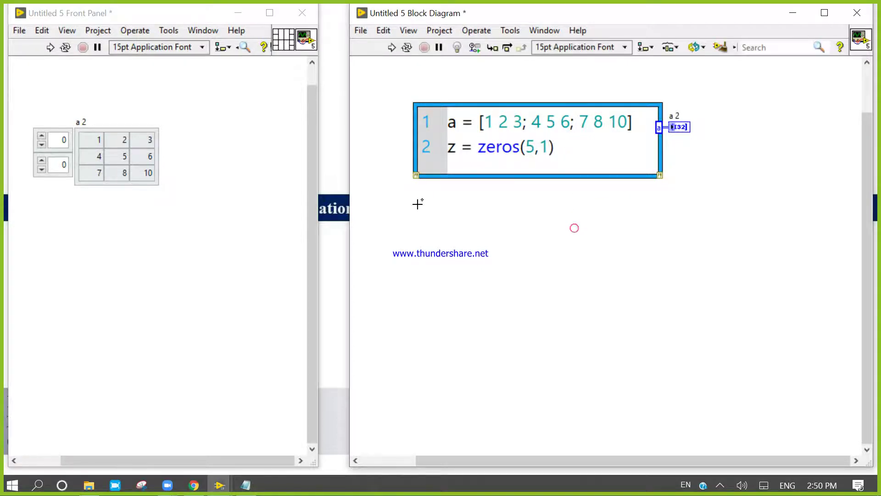
# Step: Add a z output with an array indicator, enlarged on the front panel
pyautogui.rightClick(666, 145)
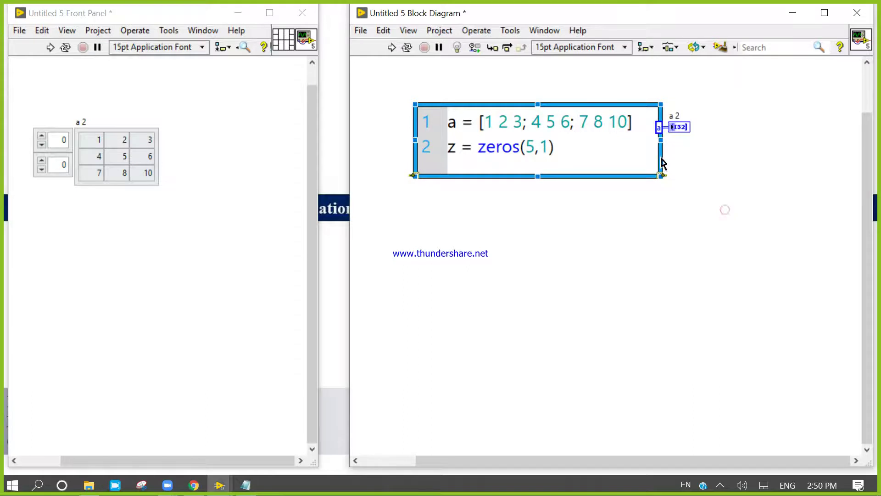
pyautogui.rightClick(661, 164)
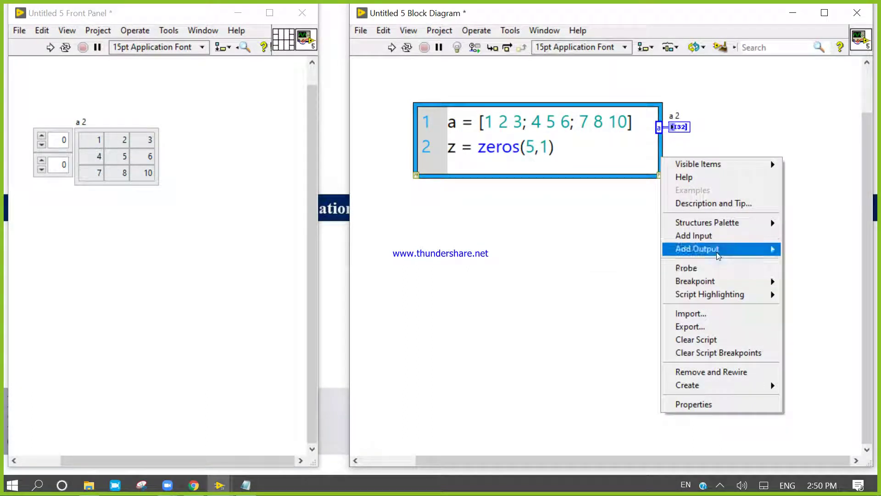
pyautogui.moveTo(697, 248)
pyautogui.click(616, 282)
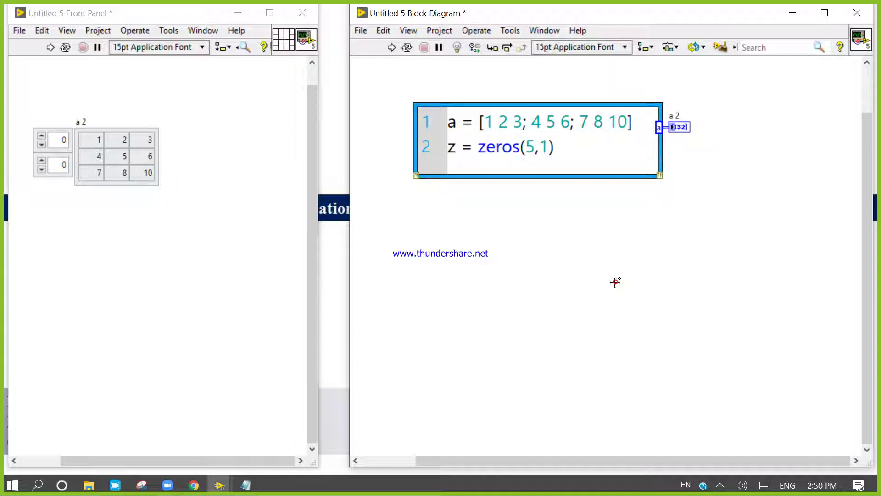
pyautogui.rightClick(660, 157)
pyautogui.click(694, 184)
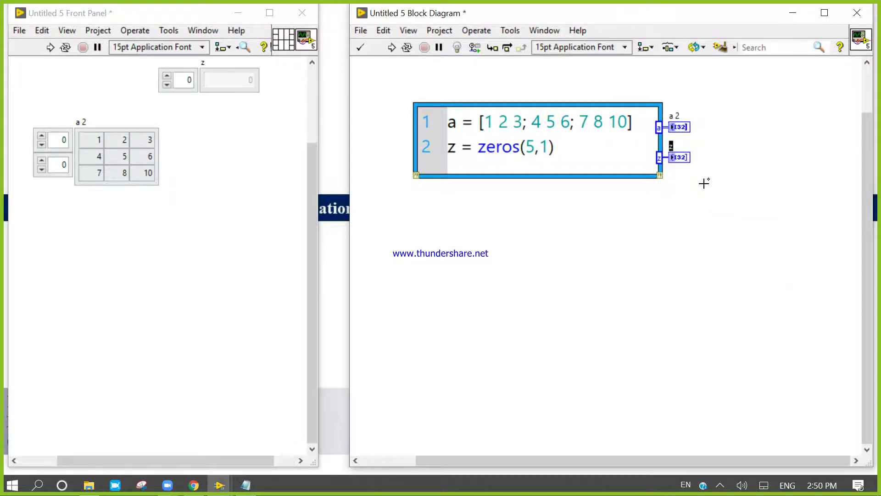
pyautogui.click(281, 155)
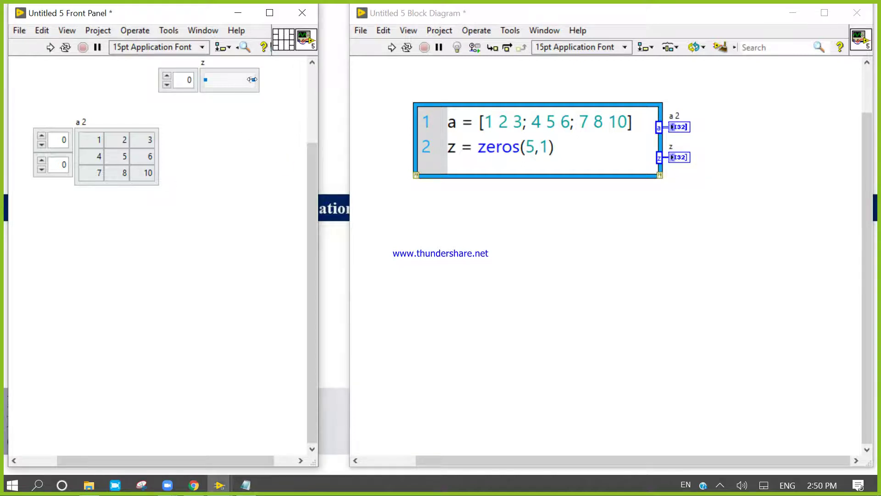
pyautogui.moveTo(250, 80)
pyautogui.mouseDown()
pyautogui.moveTo(227, 78)
pyautogui.moveTo(215, 274)
pyautogui.mouseUp()
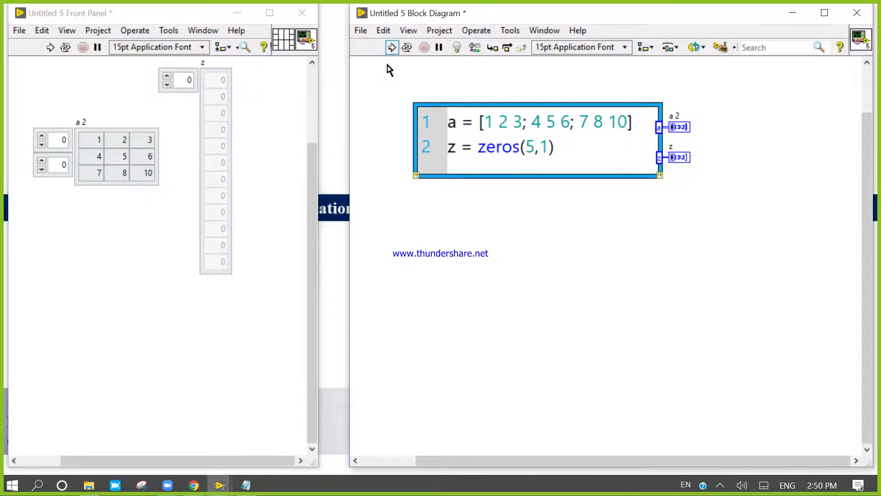
pyautogui.click(573, 136)
pyautogui.hotkey('ctrl', 'r')
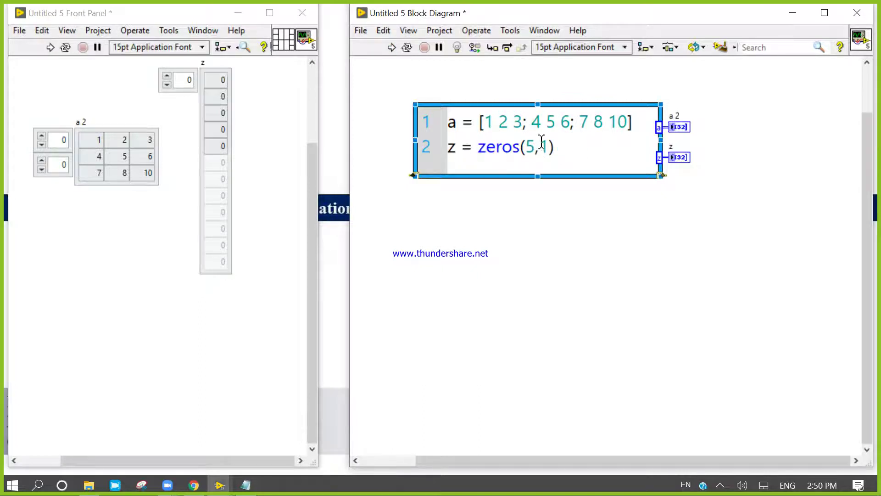
pyautogui.click(290, 287)
pyautogui.click(249, 280)
pyautogui.moveTo(215, 273); pyautogui.dragTo(214, 157)
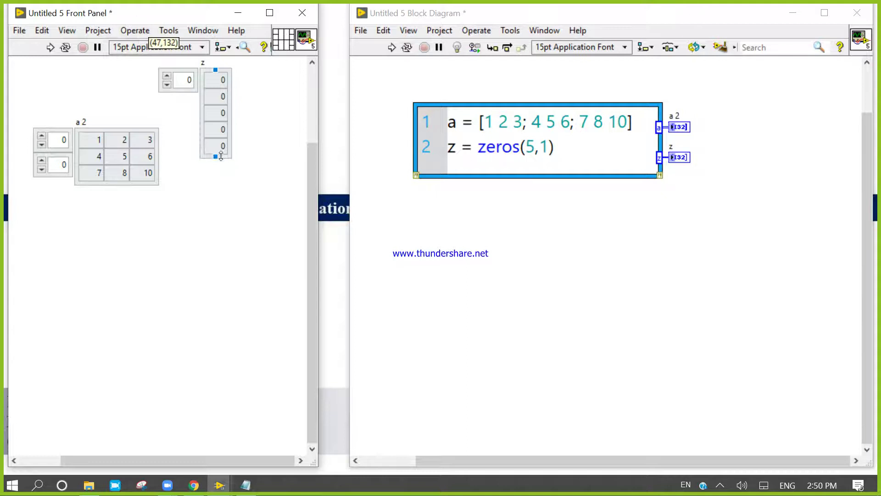
pyautogui.rightClick(634, 420)
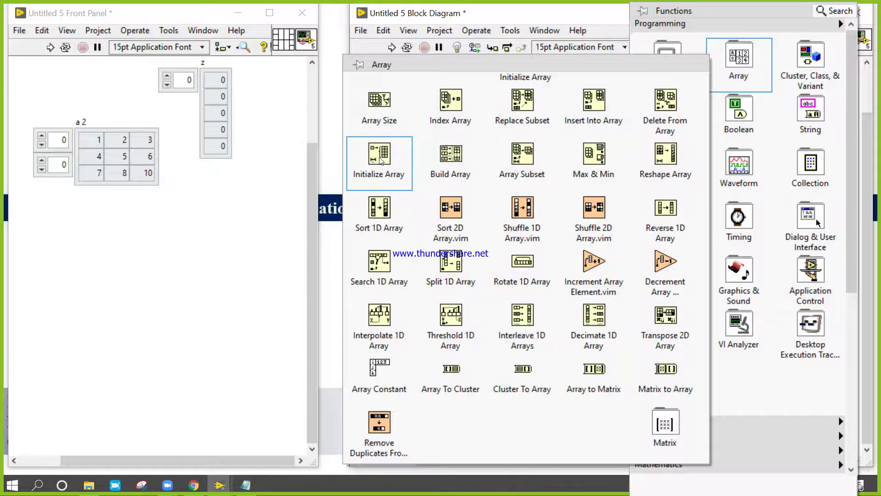
pyautogui.click(380, 159)
pyautogui.click(558, 247)
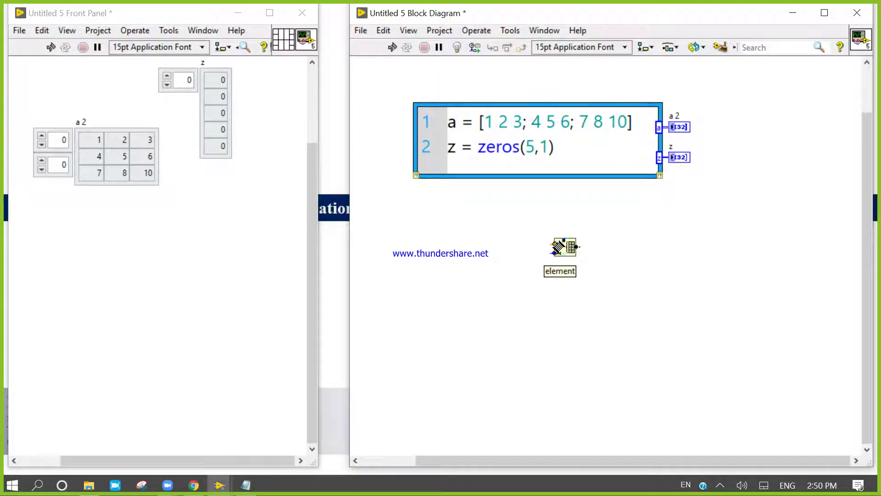
pyautogui.moveTo(528, 215); pyautogui.dragTo(603, 287)
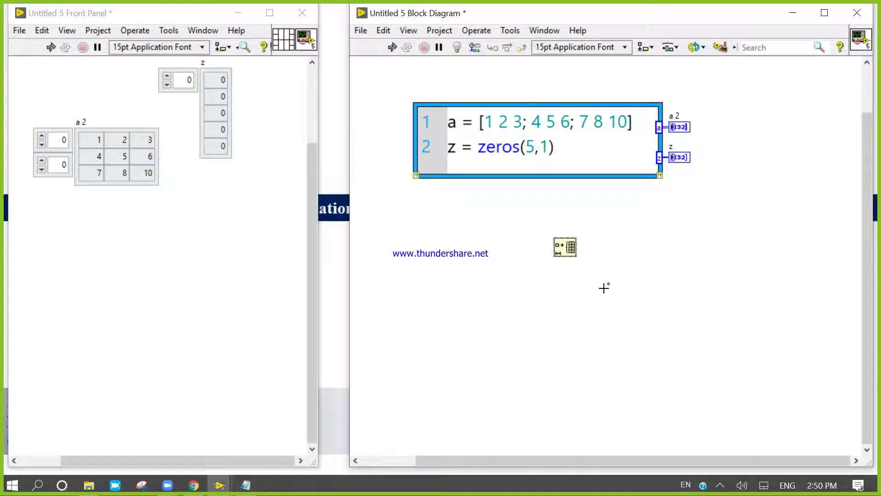
pyautogui.press('Delete')
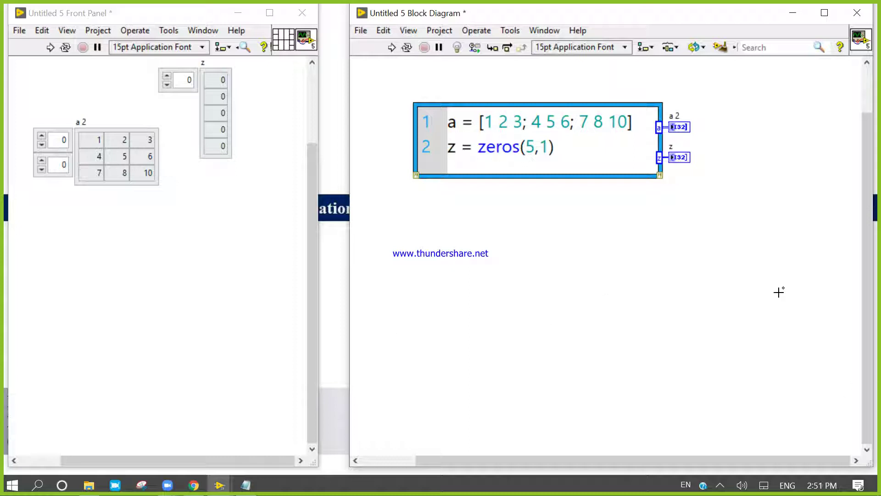
pyautogui.hotkey('alt', 'Tab')
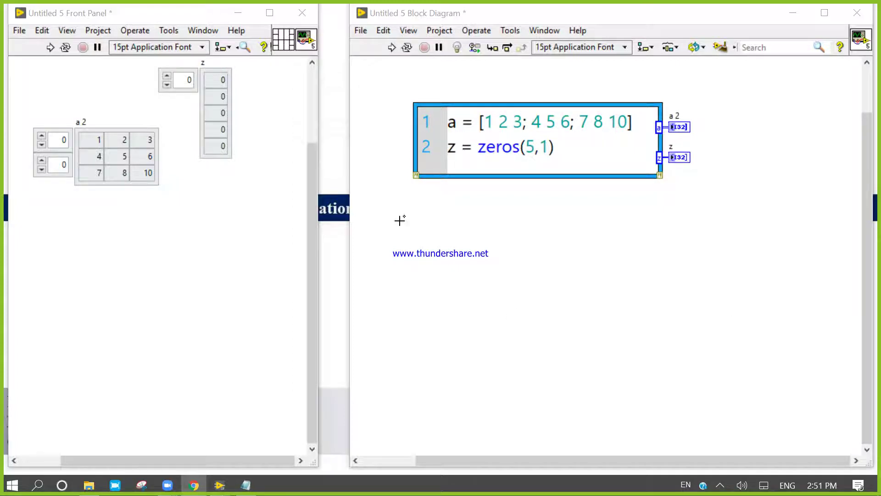
# Step: Stretch the MathScript node taller and enter b = a + 10 as line 3
pyautogui.click(450, 239)
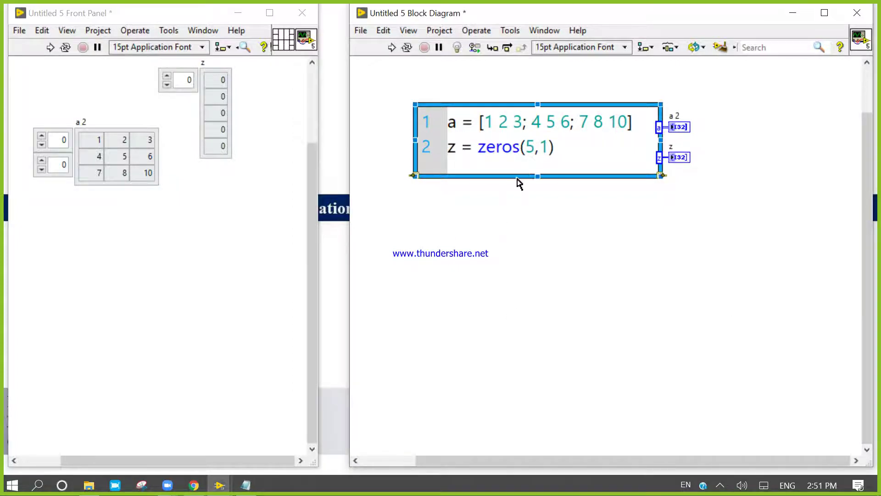
pyautogui.moveTo(537, 176); pyautogui.dragTo(547, 219)
pyautogui.click(589, 159)
pyautogui.press('Return')
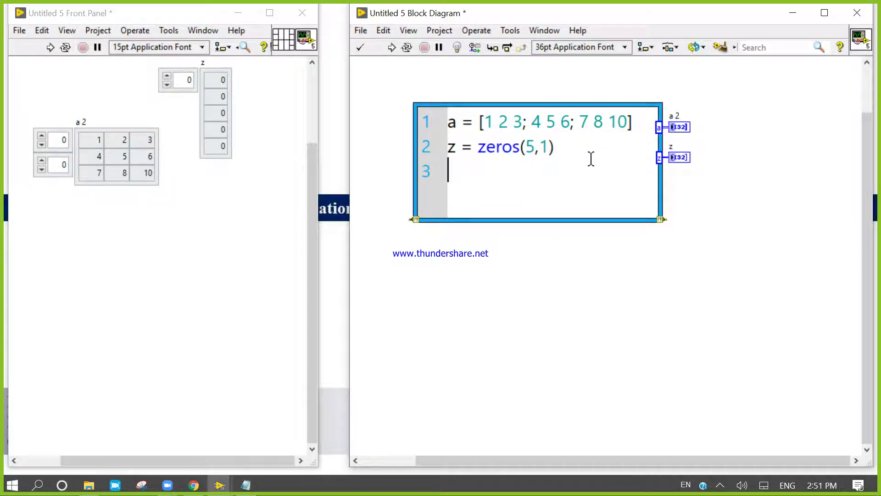
pyautogui.write('B')
pyautogui.press('BackSpace')
pyautogui.write('b')
pyautogui.write(' = a')
pyautogui.write(' +10')
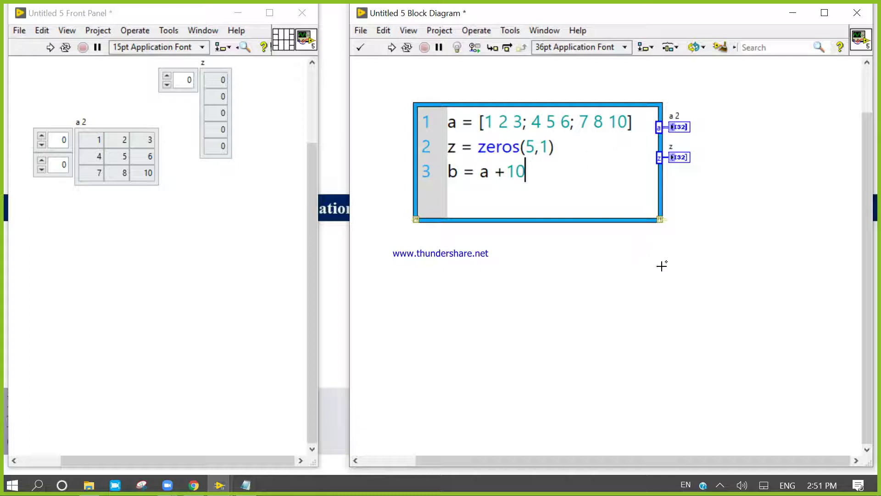
pyautogui.click(678, 261)
# Step: Add b as a node output and create its indicator
pyautogui.rightClick(659, 184)
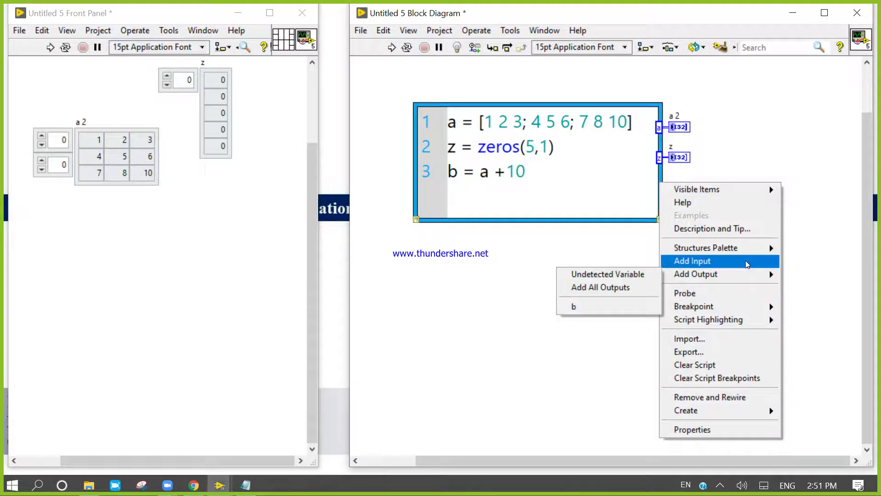
pyautogui.click(628, 307)
pyautogui.click(415, 166)
pyautogui.rightClick(663, 184)
pyautogui.click(723, 140)
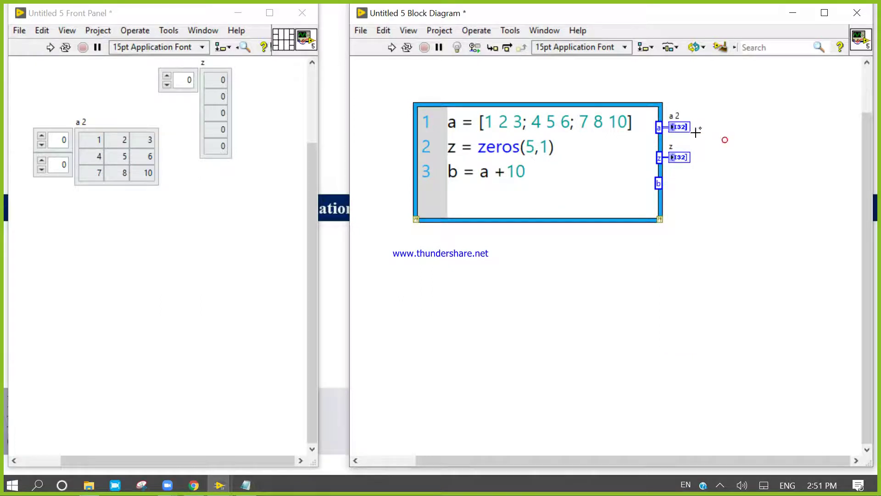
pyautogui.rightClick(662, 184)
pyautogui.click(702, 222)
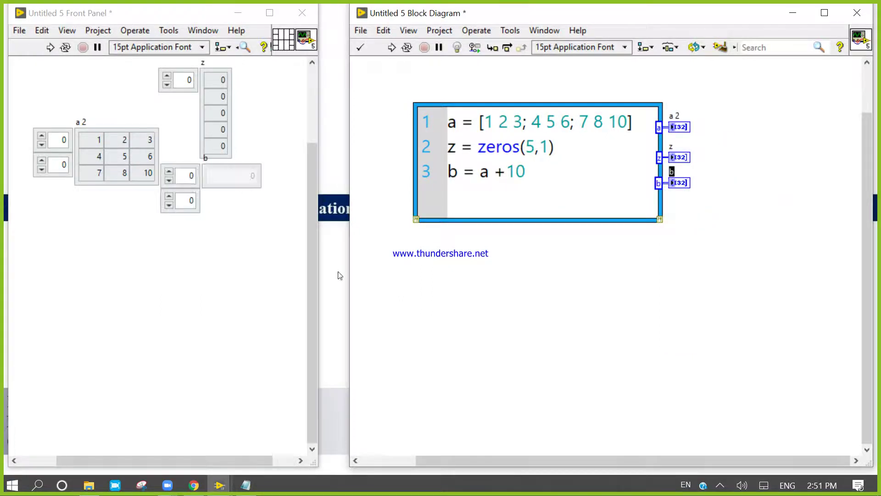
# Step: Move the b indicator below array a and enlarge it
pyautogui.click(274, 233)
pyautogui.moveTo(265, 253); pyautogui.dragTo(175, 172)
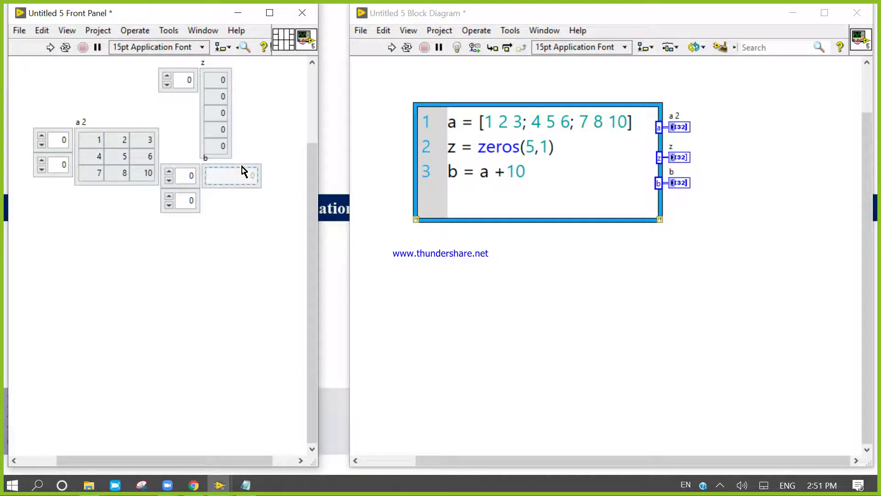
pyautogui.moveTo(278, 266)
pyautogui.mouseDown()
pyautogui.moveTo(176, 170)
pyautogui.moveTo(43, 221)
pyautogui.moveTo(39, 211)
pyautogui.mouseUp()
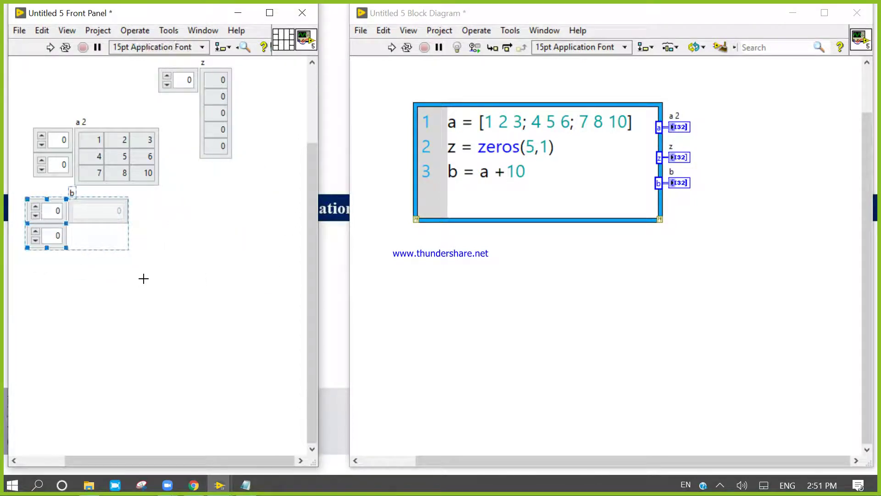
pyautogui.moveTo(121, 210)
pyautogui.mouseDown()
pyautogui.moveTo(108, 212)
pyautogui.moveTo(254, 273)
pyautogui.moveTo(257, 288)
pyautogui.mouseUp()
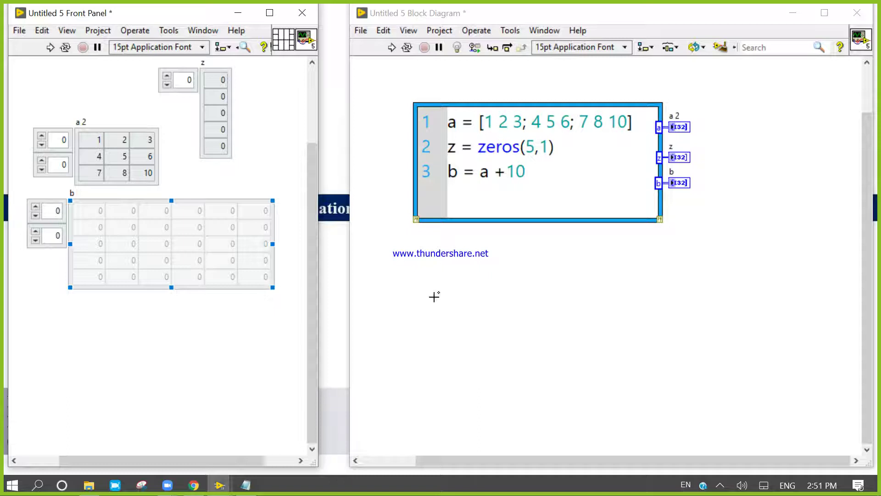
# Step: Run the VI so b shows values 11 to 20
pyautogui.click(512, 171)
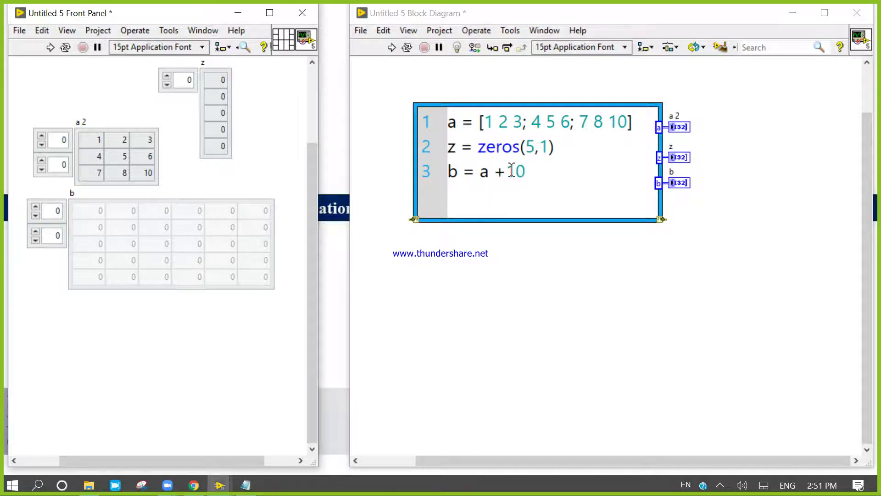
pyautogui.doubleClick(480, 174)
pyautogui.click(468, 252)
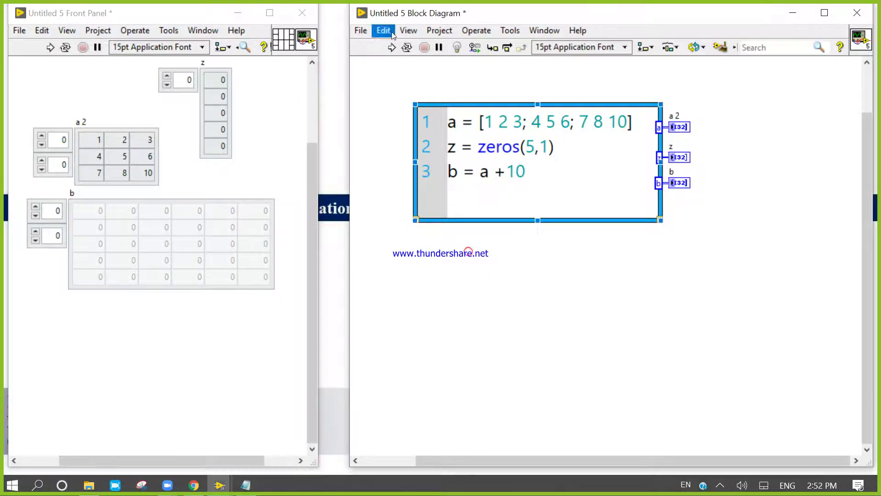
pyautogui.click(388, 59)
# Step: Shrink the b indicator to a 3-by-3 grid
pyautogui.click(300, 250)
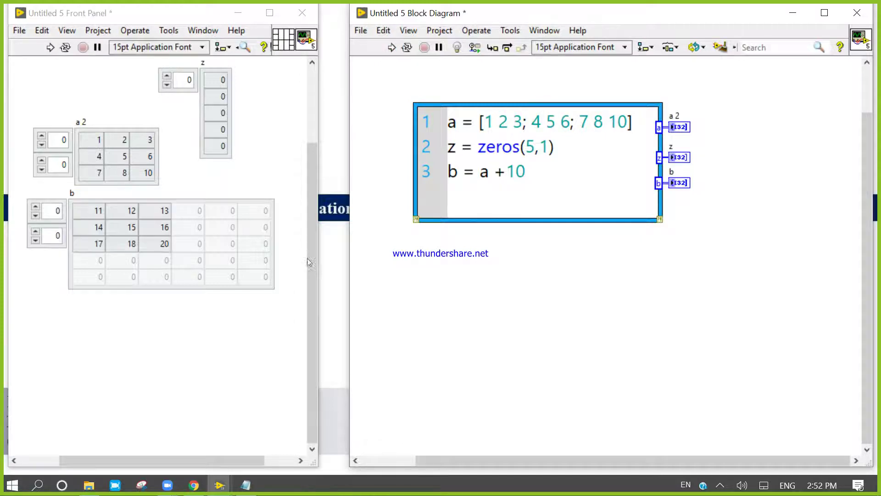
pyautogui.moveTo(239, 302)
pyautogui.mouseDown()
pyautogui.moveTo(267, 293)
pyautogui.moveTo(180, 259)
pyautogui.mouseUp()
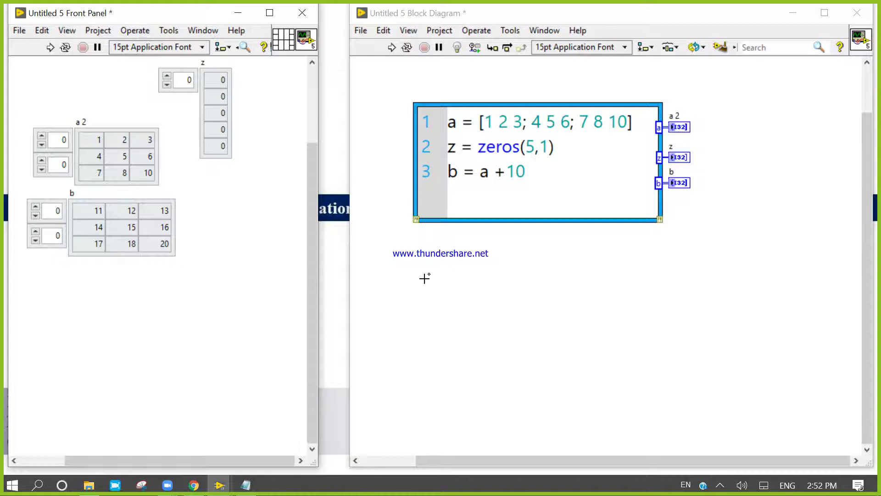
pyautogui.click(494, 306)
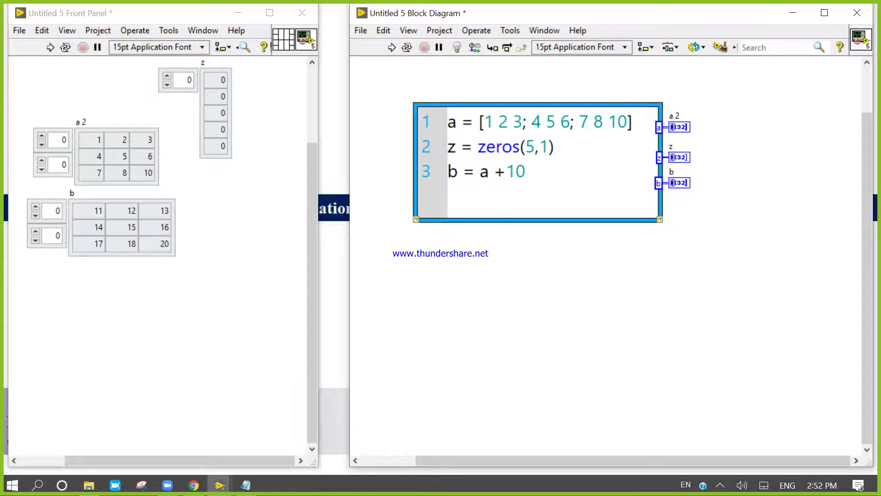
pyautogui.click(568, 183)
# Step: Enter sin(a) on line 4 and check the node's right-click options
pyautogui.press('Return')
pyautogui.write('sin')
pyautogui.write('(a')
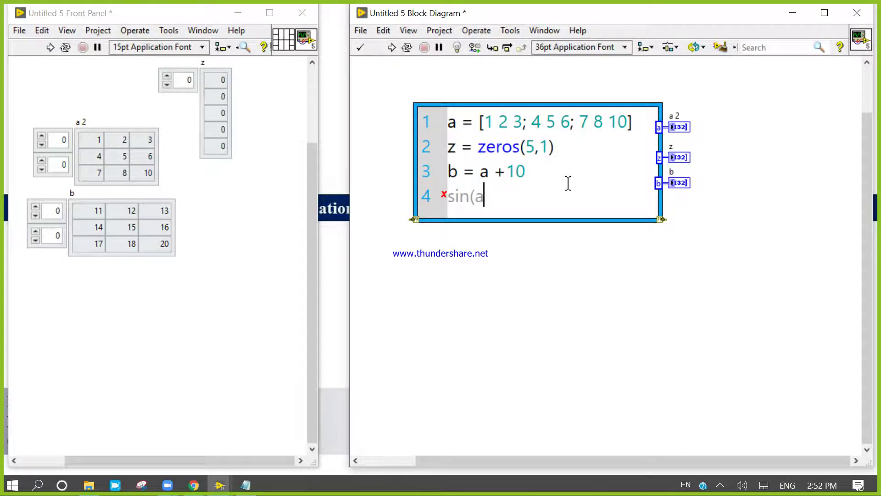
pyautogui.write(')')
pyautogui.click(643, 299)
pyautogui.click(661, 206)
pyautogui.rightClick(665, 205)
pyautogui.click(672, 203)
pyautogui.rightClick(662, 204)
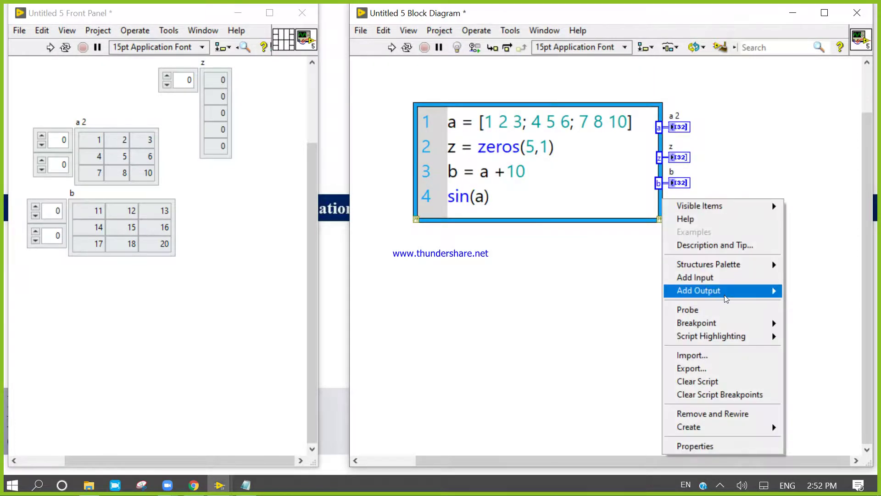
pyautogui.moveTo(699, 291)
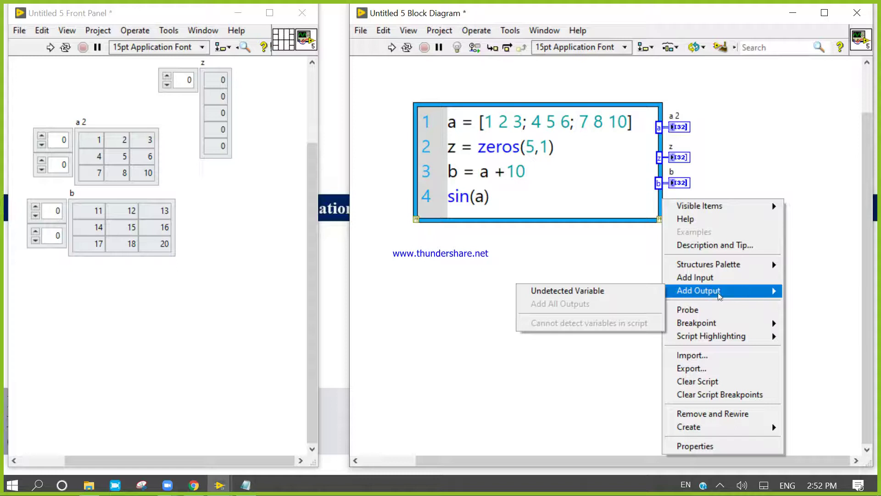
pyautogui.click(616, 361)
# Step: Run the VI with the new sin(a) line
pyautogui.click(491, 198)
pyautogui.click(464, 238)
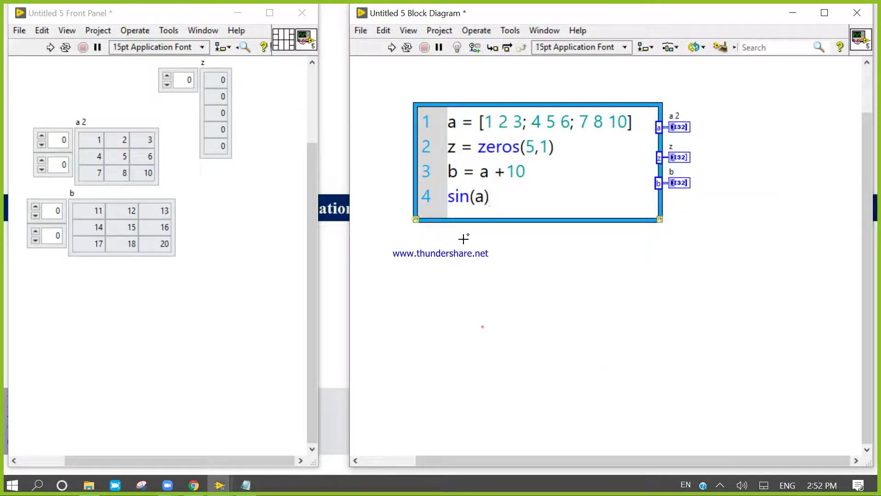
pyautogui.click(392, 53)
pyautogui.click(496, 221)
pyautogui.click(449, 196)
pyautogui.write('X')
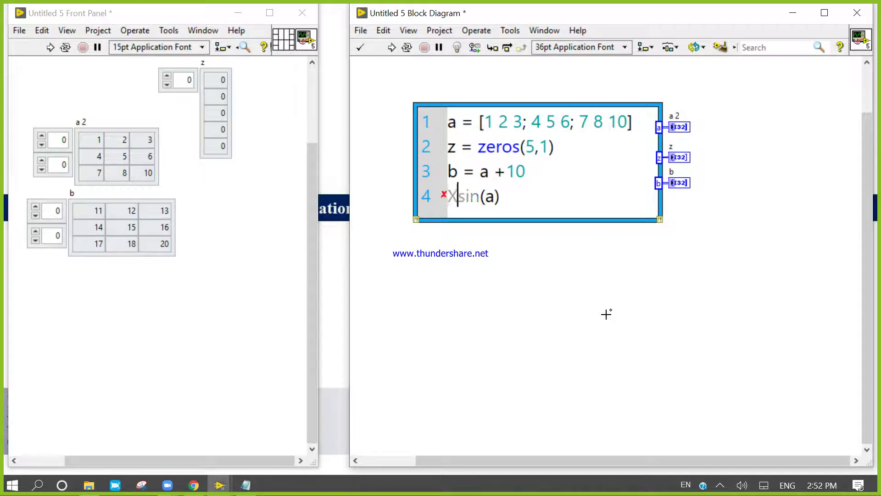
# Step: Change line 4 to x = sin(a) and inspect the node's output options
pyautogui.press('BackSpace')
pyautogui.write('x =')
pyautogui.click(606, 315)
pyautogui.click(661, 213)
pyautogui.rightClick(661, 200)
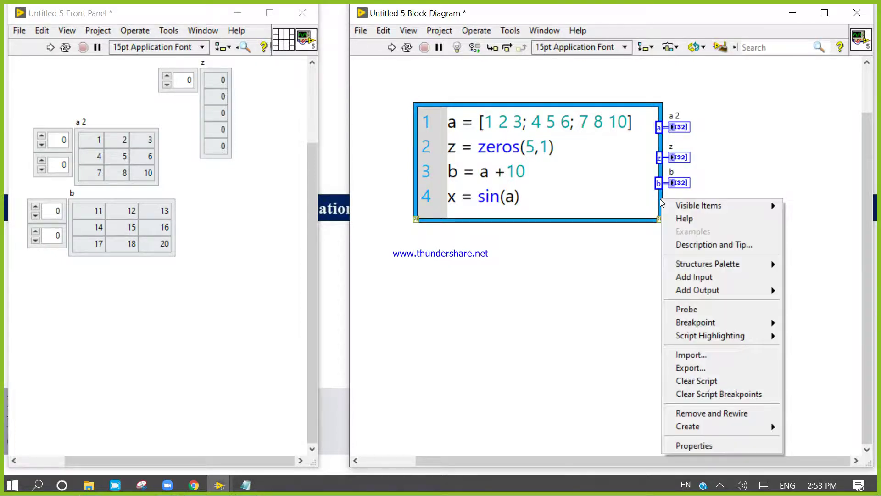
pyautogui.click(619, 295)
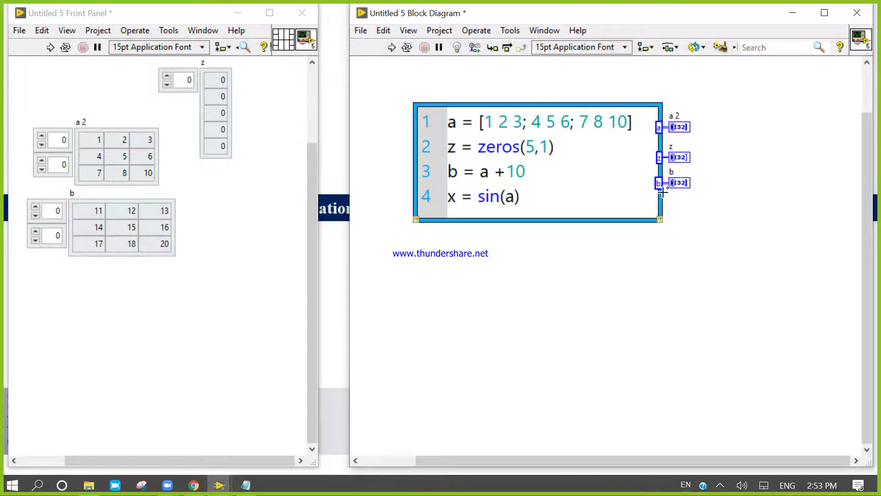
pyautogui.rightClick(661, 198)
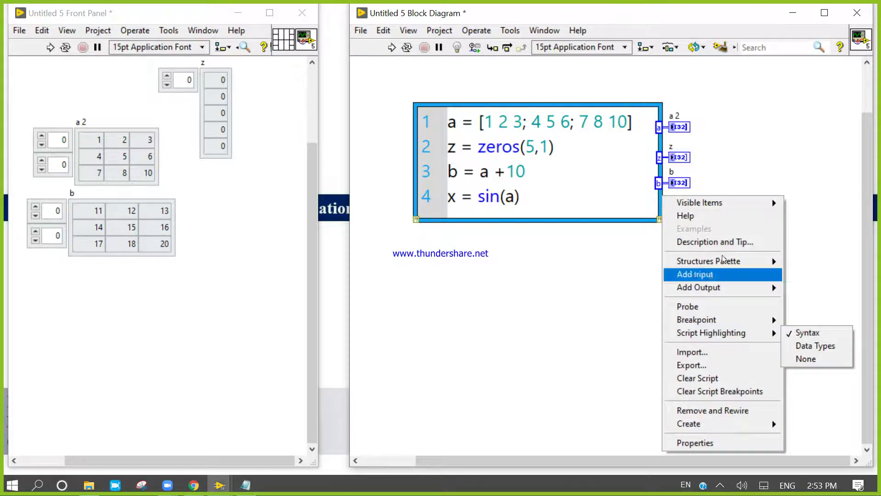
pyautogui.click(485, 264)
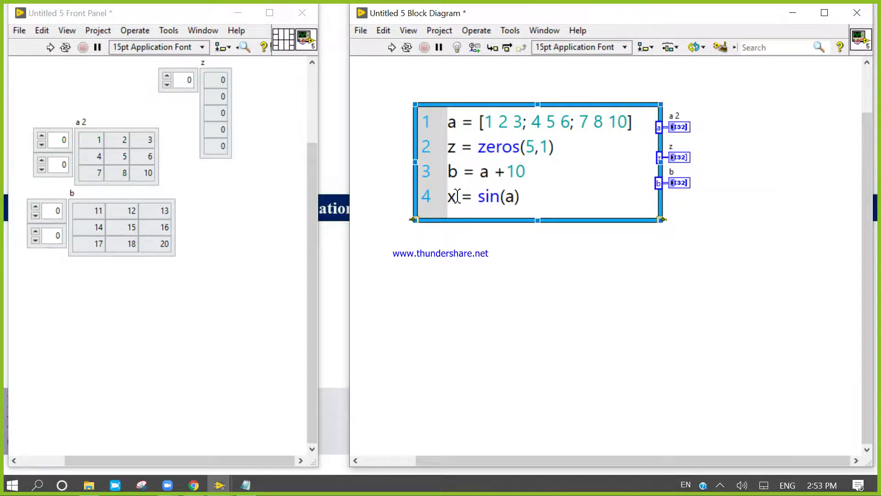
# Step: Restore line 4 as x = sin(a) and add x as a node output
pyautogui.click(455, 196)
pyautogui.press('BackSpace')
pyautogui.press('BackSpace')
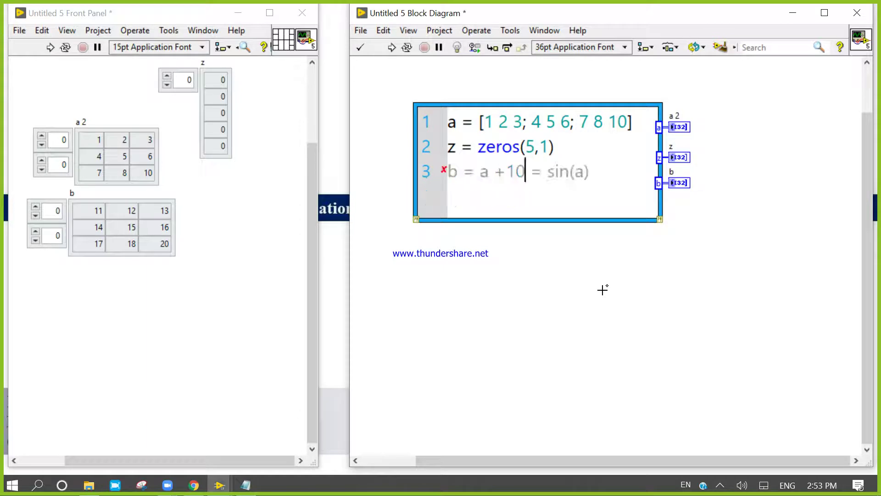
pyautogui.press('Return')
pyautogui.write('x')
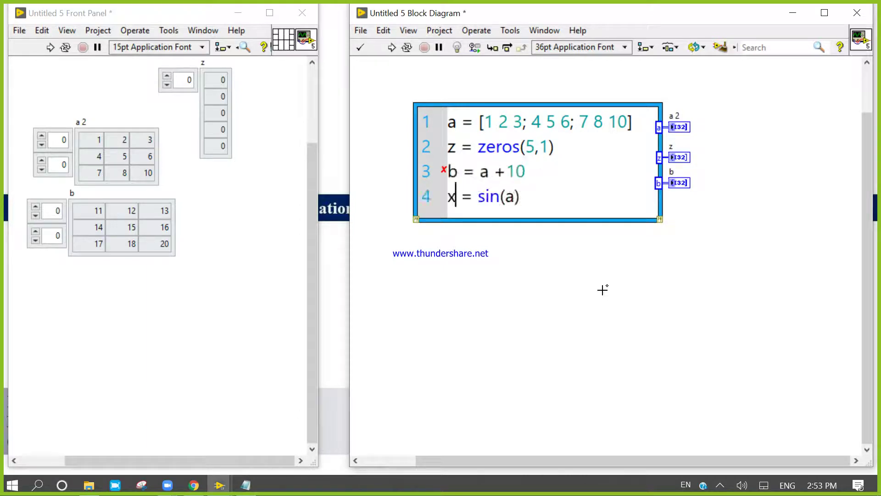
pyautogui.click(626, 292)
pyautogui.rightClick(661, 201)
pyautogui.moveTo(696, 290)
pyautogui.click(620, 325)
pyautogui.rightClick(659, 199)
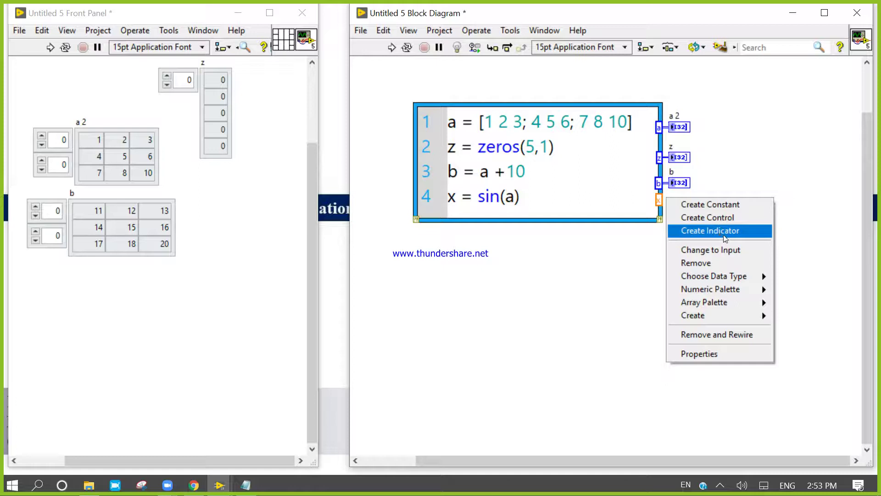
# Step: Create the x indicator, enlarge it to 3-by-3, and run to show sine values
pyautogui.click(726, 234)
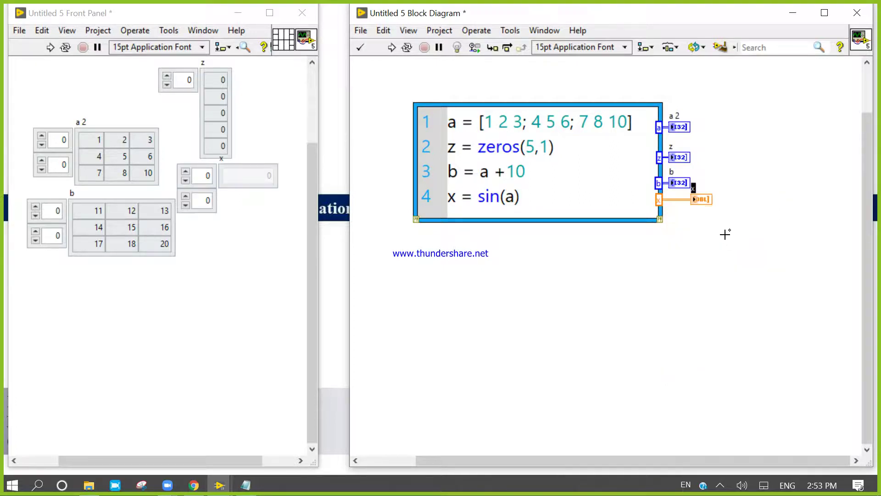
pyautogui.click(258, 263)
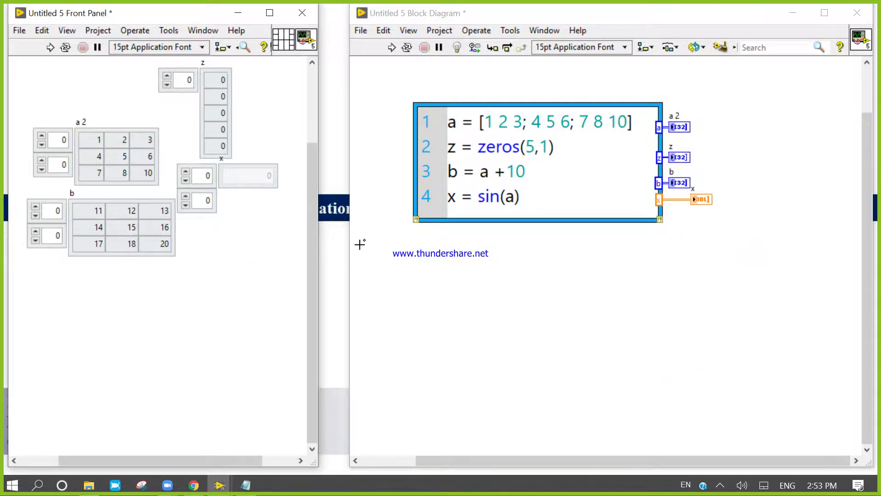
pyautogui.click(346, 237)
pyautogui.moveTo(345, 236); pyautogui.dragTo(444, 237)
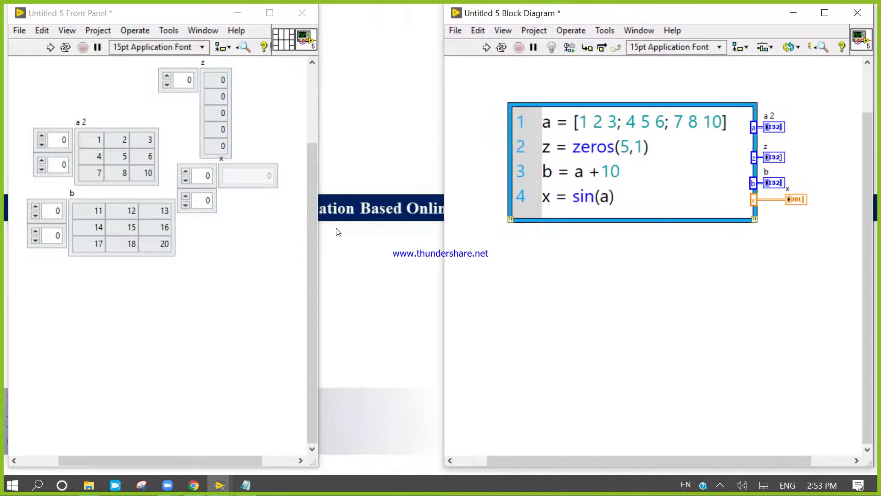
pyautogui.moveTo(319, 215); pyautogui.dragTo(442, 242)
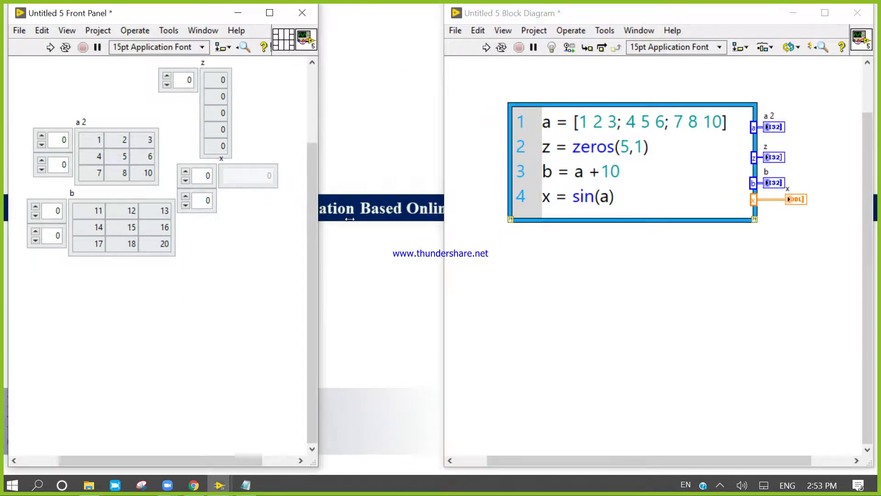
pyautogui.moveTo(278, 186); pyautogui.dragTo(383, 220)
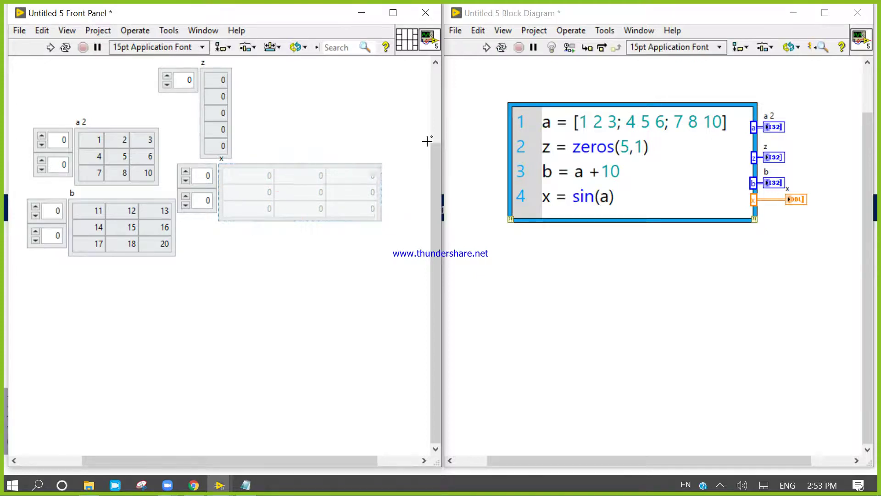
pyautogui.click(485, 49)
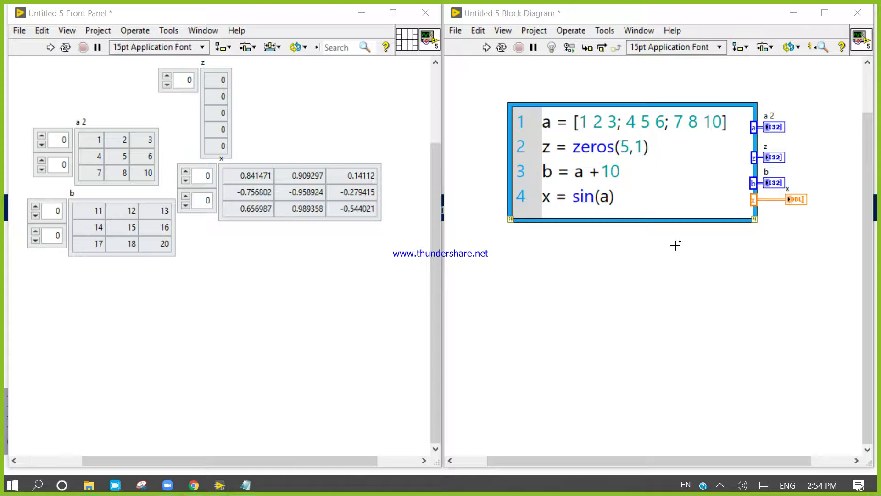
# Step: Adjust the MathScript node and nudge the x array indicator
pyautogui.moveTo(676, 245)
pyautogui.mouseDown()
pyautogui.moveTo(590, 207)
pyautogui.moveTo(632, 243)
pyautogui.mouseUp()
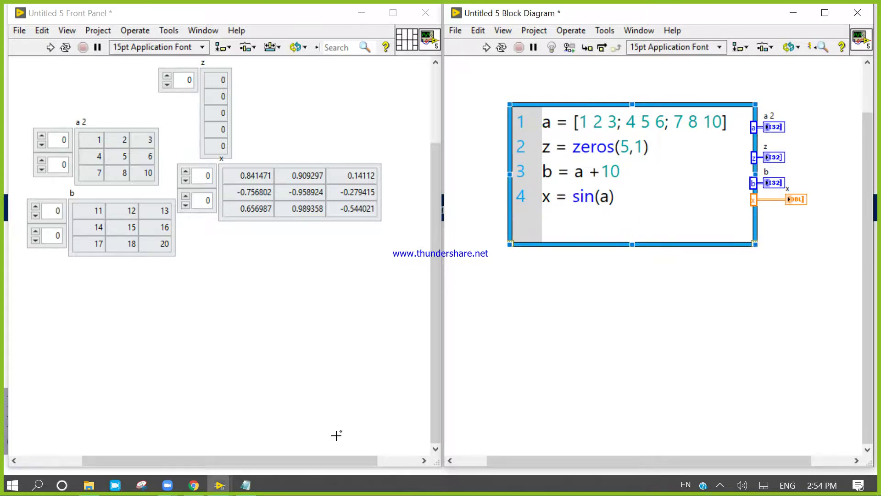
pyautogui.click(249, 369)
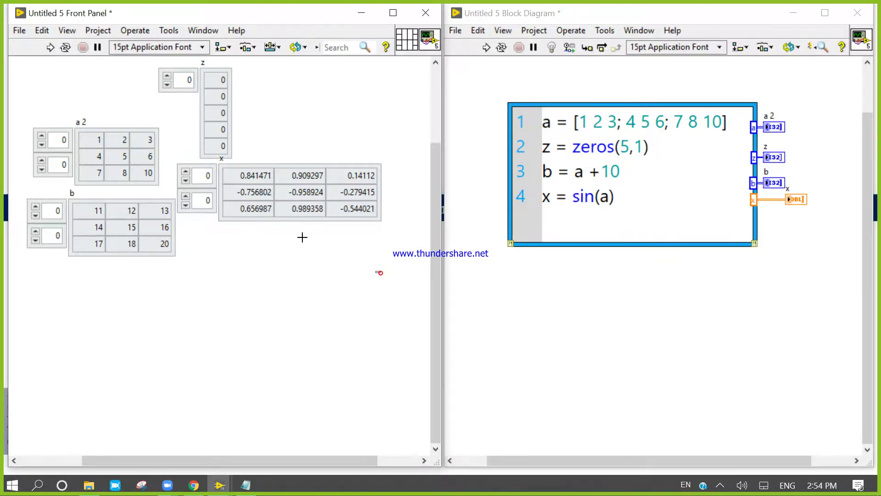
pyautogui.moveTo(381, 274); pyautogui.dragTo(200, 173)
pyautogui.click(295, 228)
pyautogui.moveTo(294, 227); pyautogui.dragTo(281, 229)
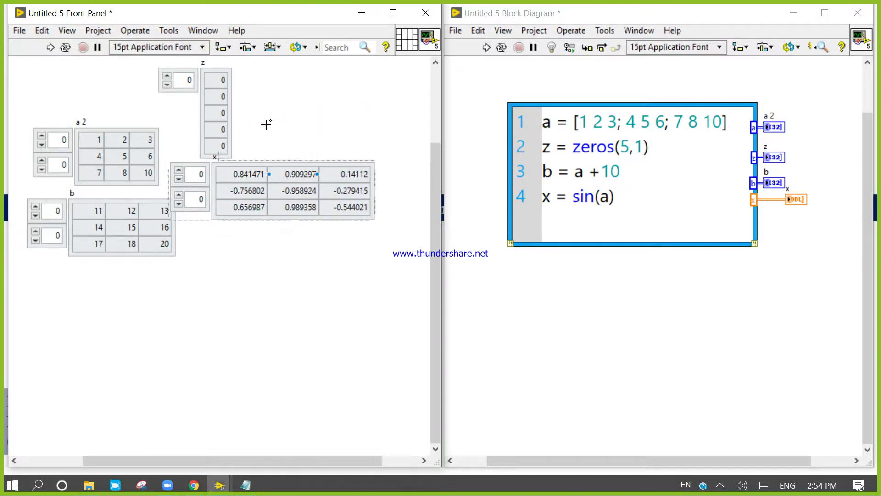
# Step: Reshape z into a single row of zeros and move the x matrix up
pyautogui.click(228, 157)
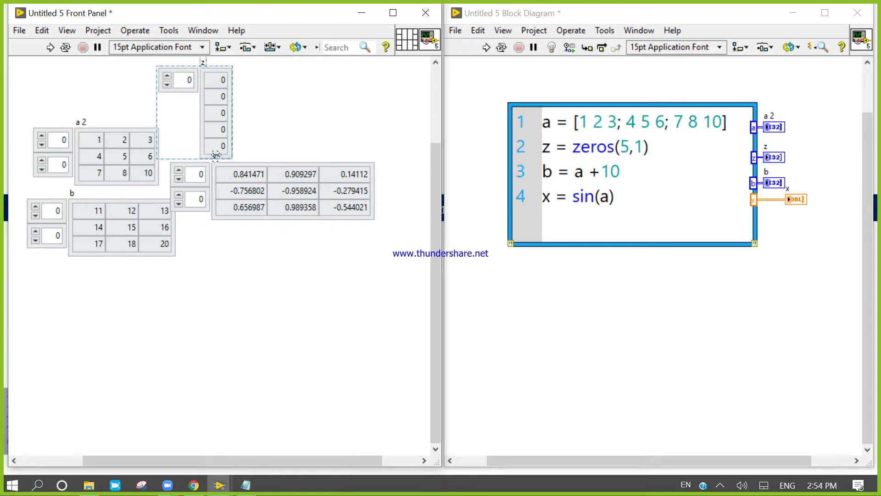
pyautogui.moveTo(215, 156)
pyautogui.mouseDown()
pyautogui.moveTo(216, 89)
pyautogui.moveTo(375, 78)
pyautogui.mouseUp()
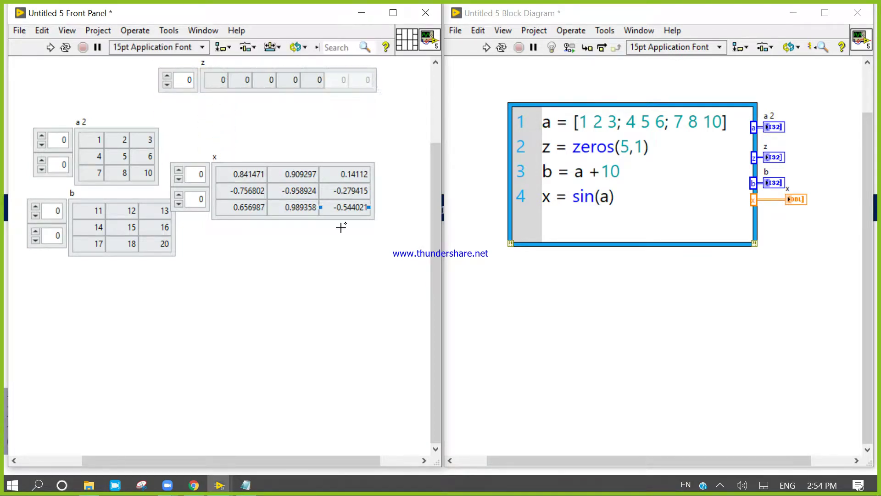
pyautogui.click(320, 218)
pyautogui.moveTo(322, 223); pyautogui.dragTo(319, 183)
pyautogui.click(616, 331)
# Step: Enter y = a' as the fifth MathScript line and finish editing
pyautogui.click(650, 215)
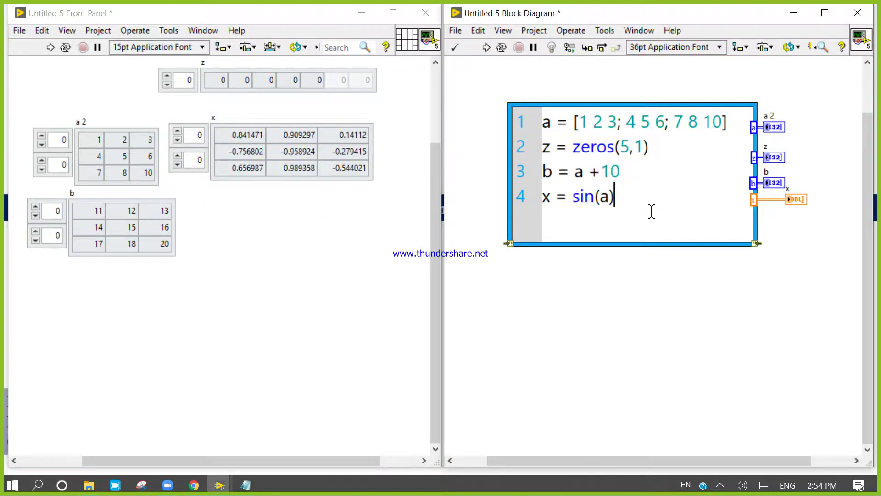
pyautogui.press('Return')
pyautogui.write('y')
pyautogui.write(' = ')
pyautogui.write('a')
pyautogui.write("'")
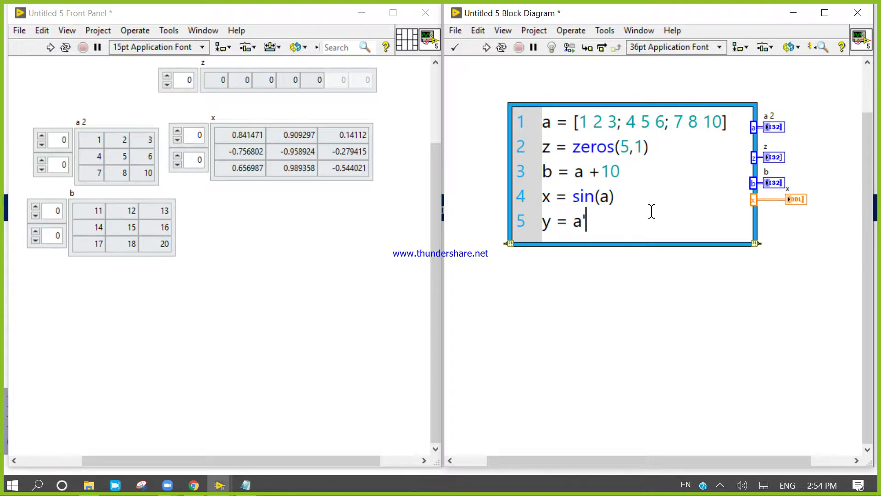
pyautogui.click(660, 279)
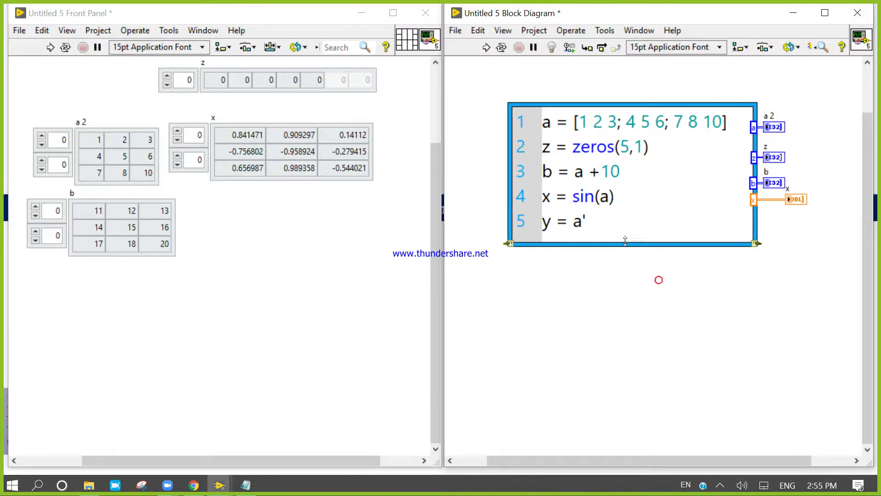
pyautogui.click(712, 287)
# Step: Add a y output to the MathScript node and create an indicator for it
pyautogui.click(756, 225)
pyautogui.rightClick(755, 226)
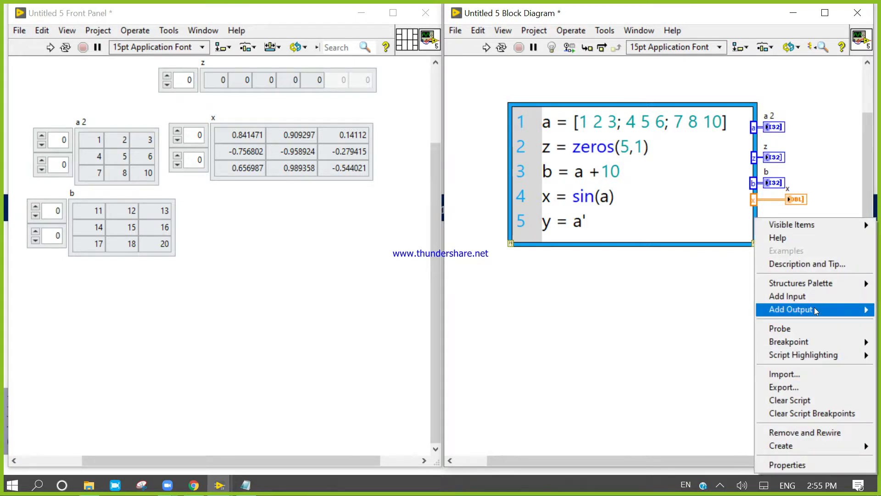
pyautogui.click(688, 343)
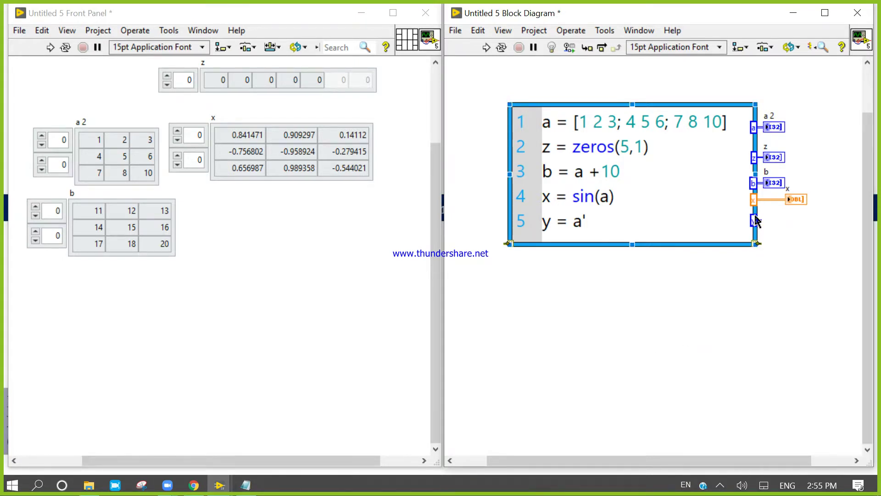
pyautogui.rightClick(757, 220)
pyautogui.click(788, 253)
# Step: Enlarge the y matrix indicator on the Front Panel to show more elements
pyautogui.click(325, 257)
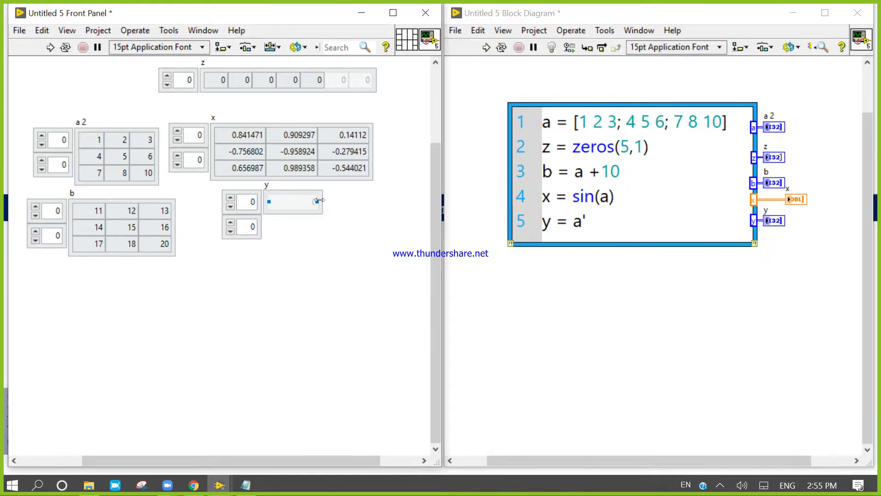
pyautogui.moveTo(319, 201)
pyautogui.mouseDown()
pyautogui.moveTo(291, 201)
pyautogui.moveTo(407, 243)
pyautogui.mouseUp()
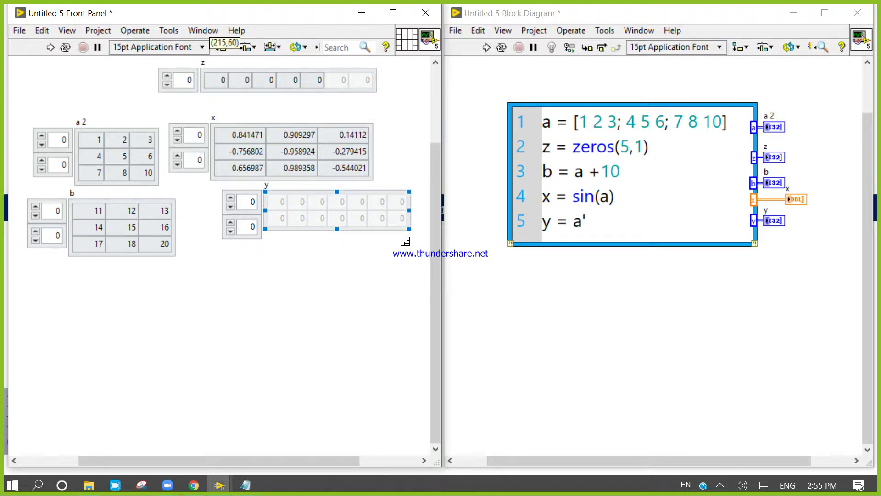
pyautogui.click(490, 50)
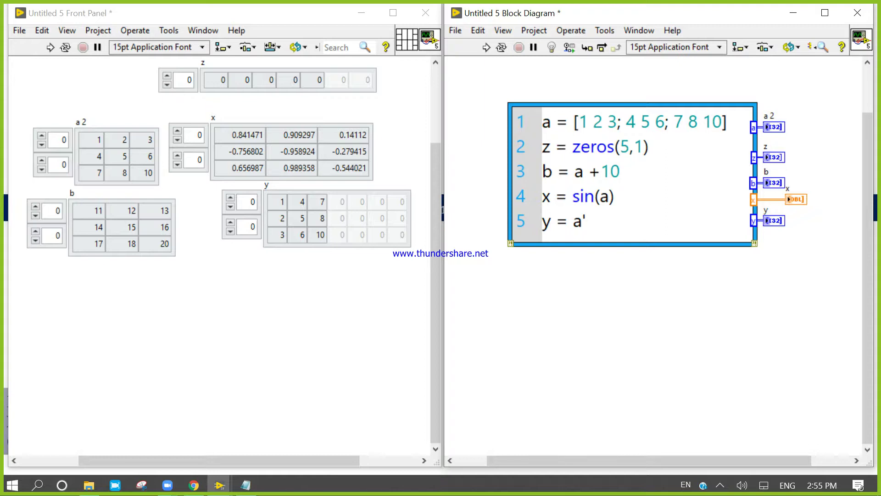
# Step: Stretch the MathScript node downward and nudge the y indicator terminal slightly right
pyautogui.click(633, 243)
pyautogui.moveTo(632, 244); pyautogui.dragTo(633, 273)
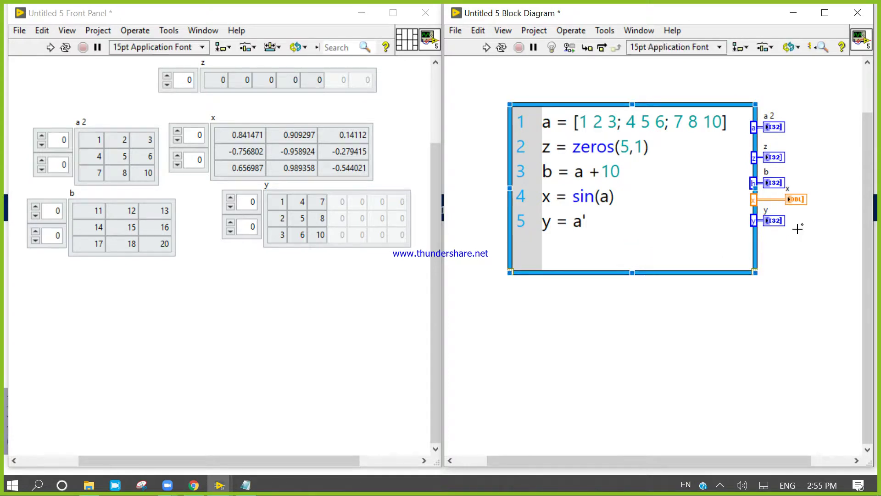
pyautogui.moveTo(783, 224); pyautogui.dragTo(801, 221)
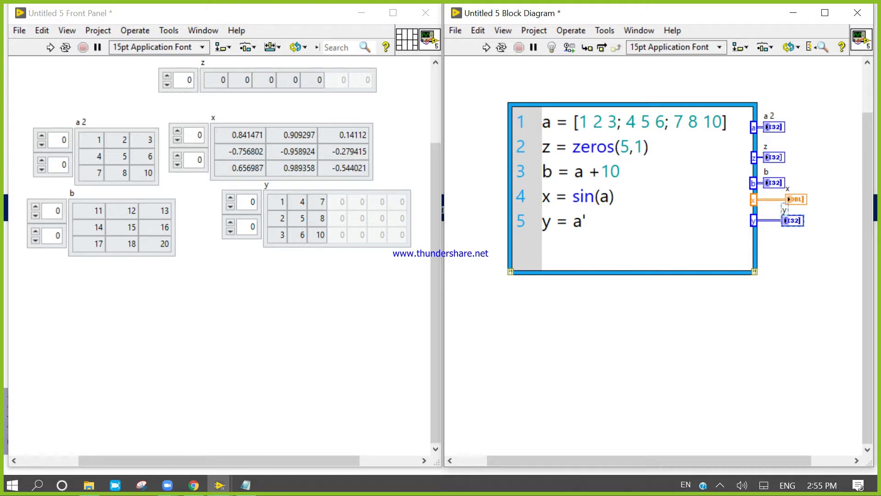
pyautogui.press('Escape')
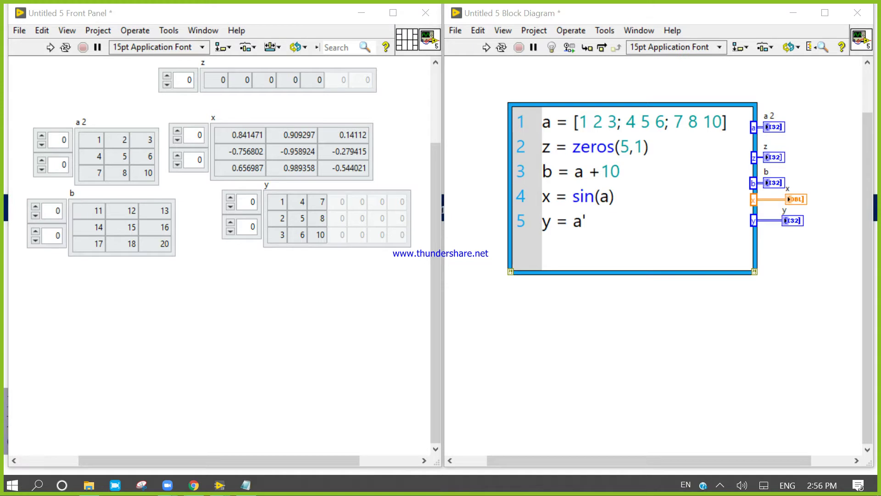
pyautogui.click(720, 485)
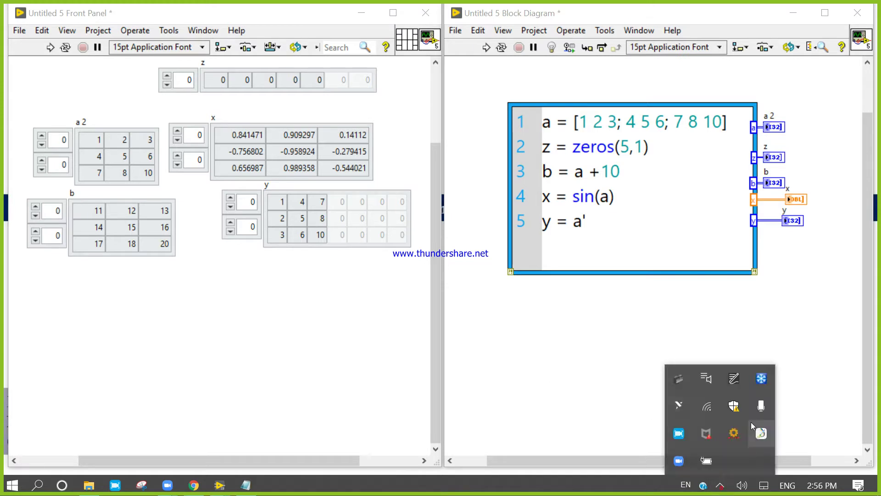
pyautogui.click(686, 438)
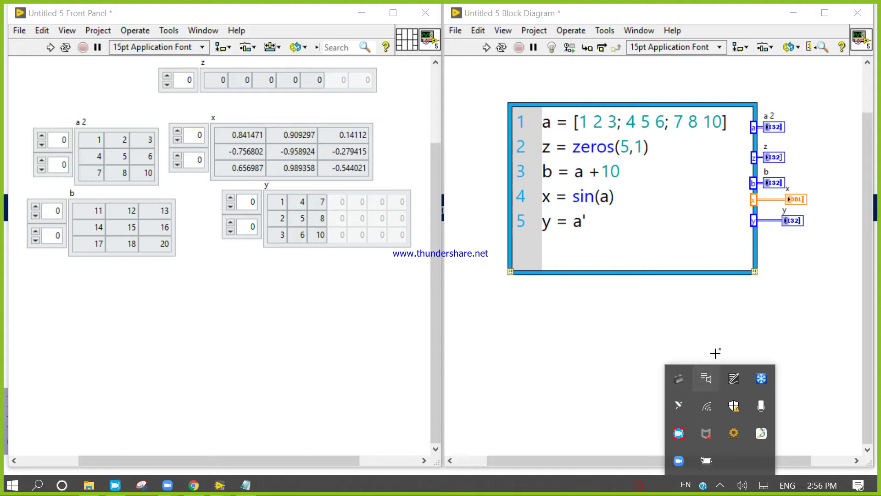
pyautogui.click(715, 328)
pyautogui.moveTo(715, 327); pyautogui.dragTo(487, 99)
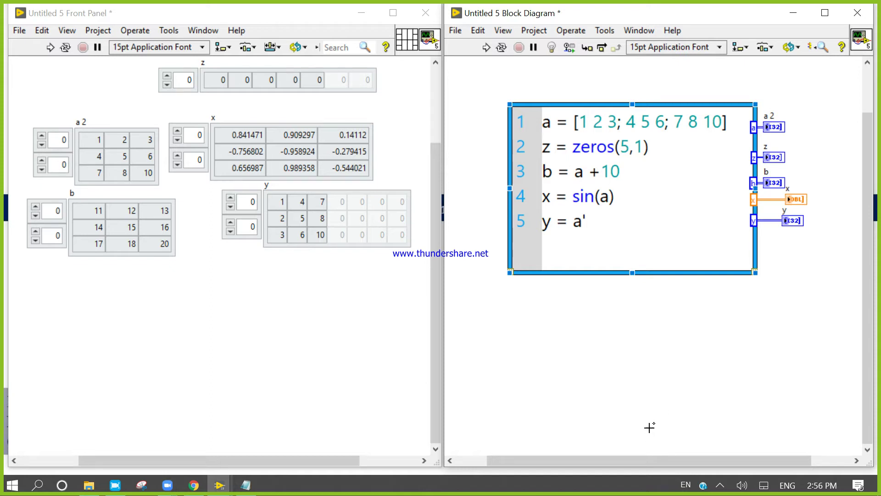
pyautogui.rightClick(624, 353)
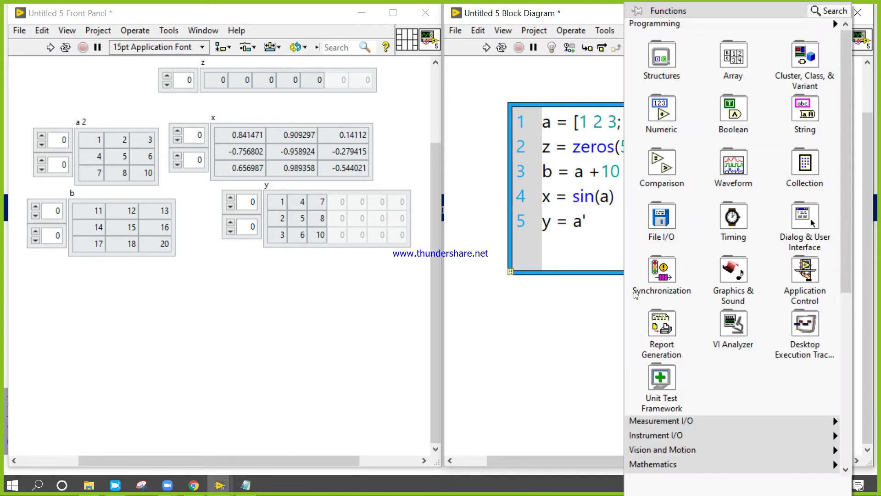
pyautogui.click(446, 491)
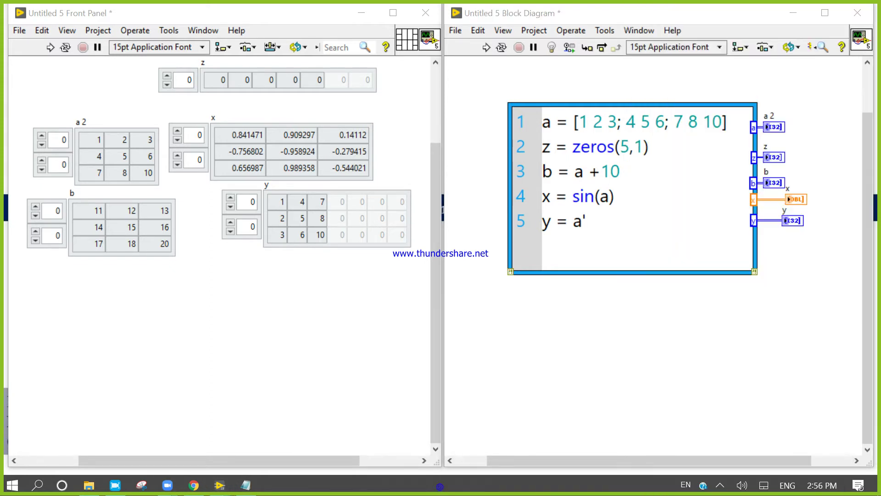